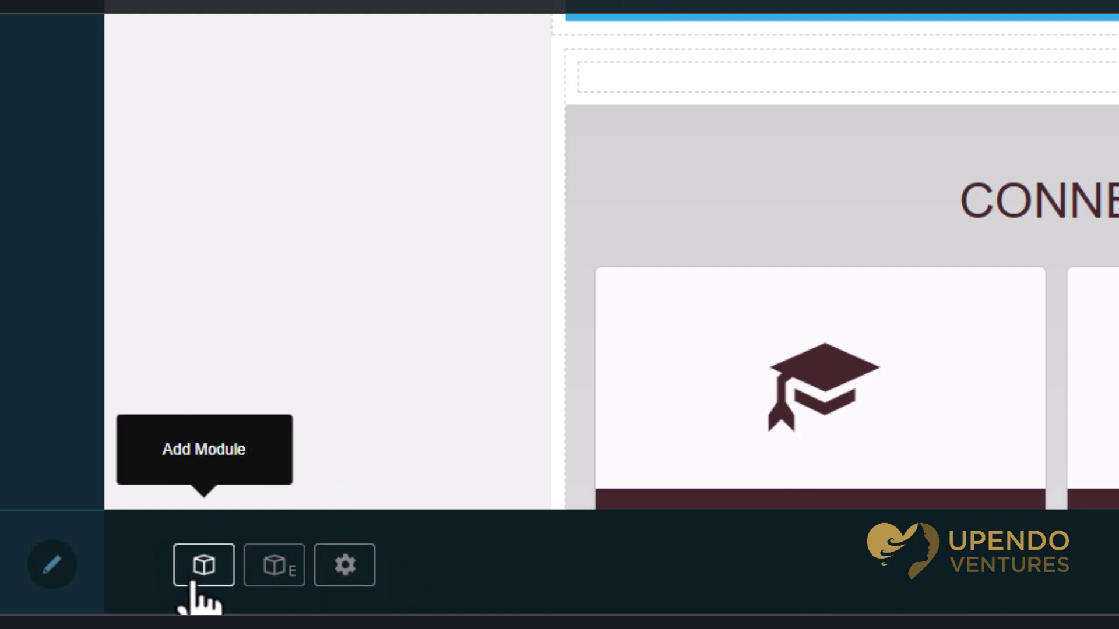
- Open the Add Module list from the edit bar to browse the module tiles
click(197, 578)
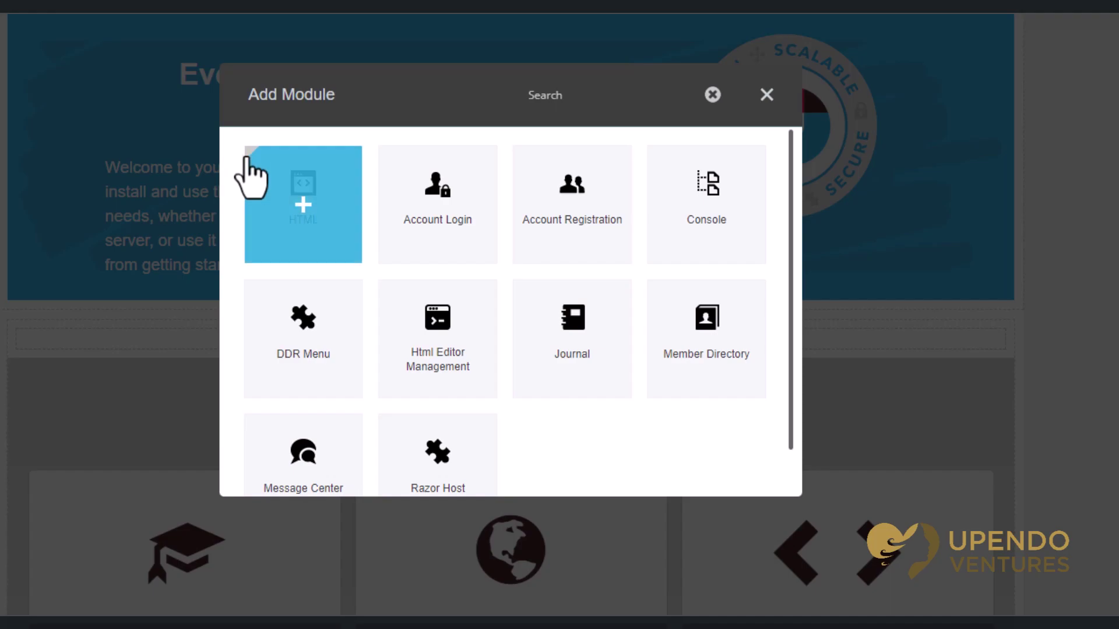
scroll(607, 380, down, 2)
scroll(603, 385, down, 3)
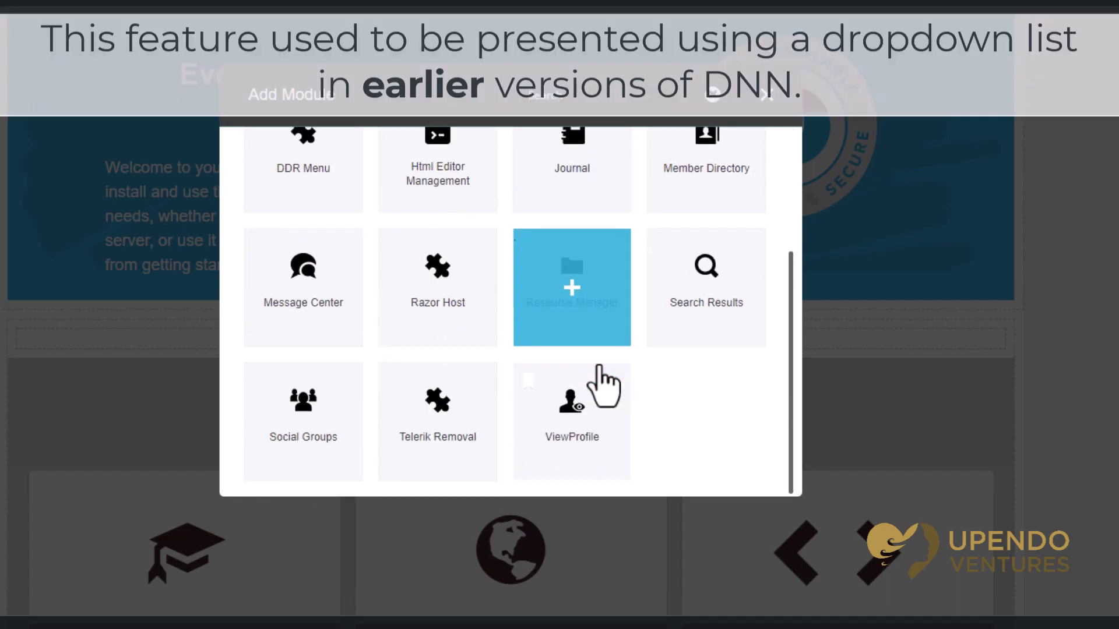
scroll(679, 406, up, 3)
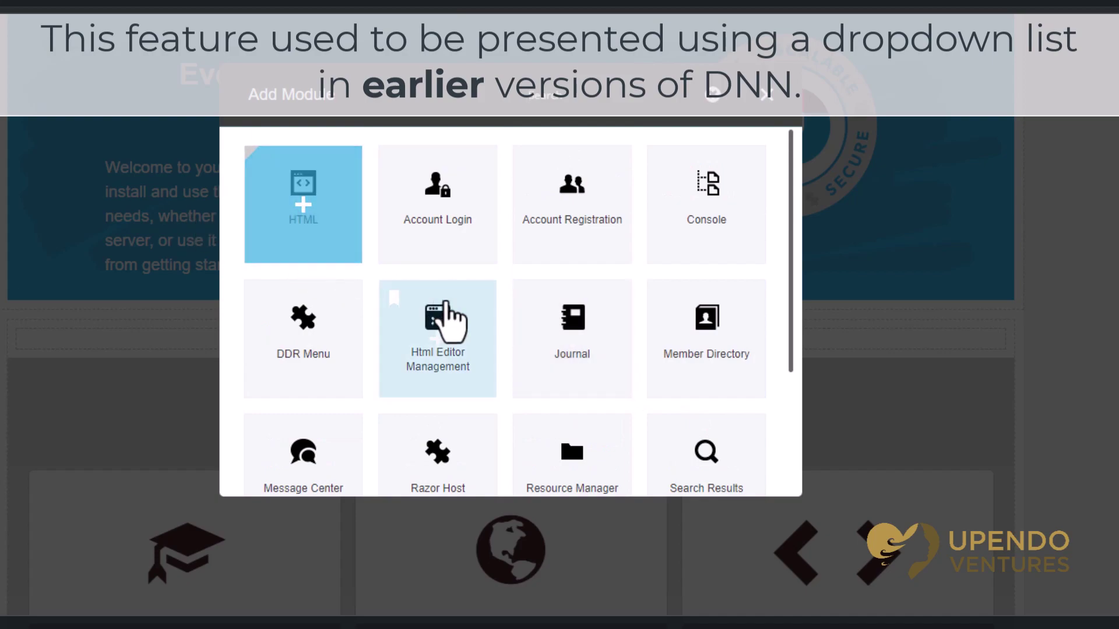
scroll(450, 320, down, 3)
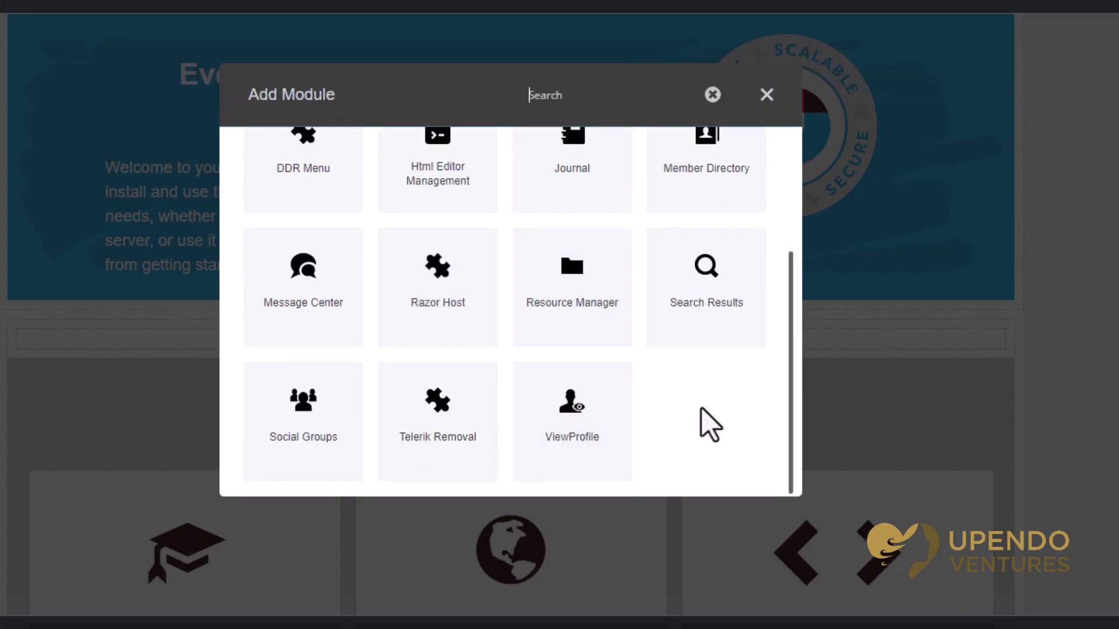
scroll(713, 407, up, 3)
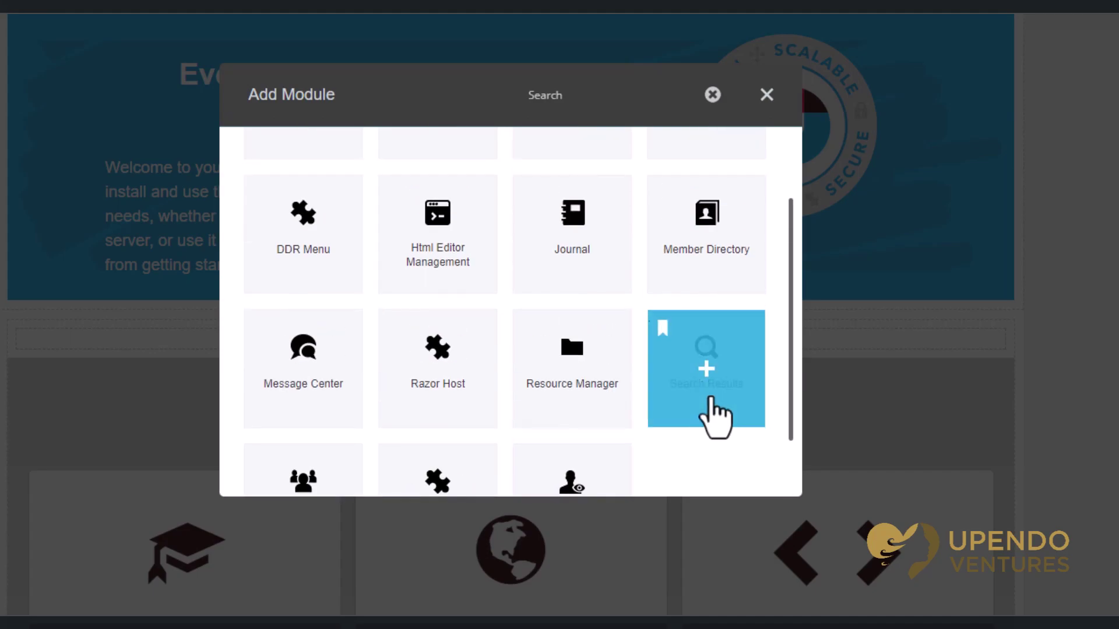
scroll(665, 328, down, 3)
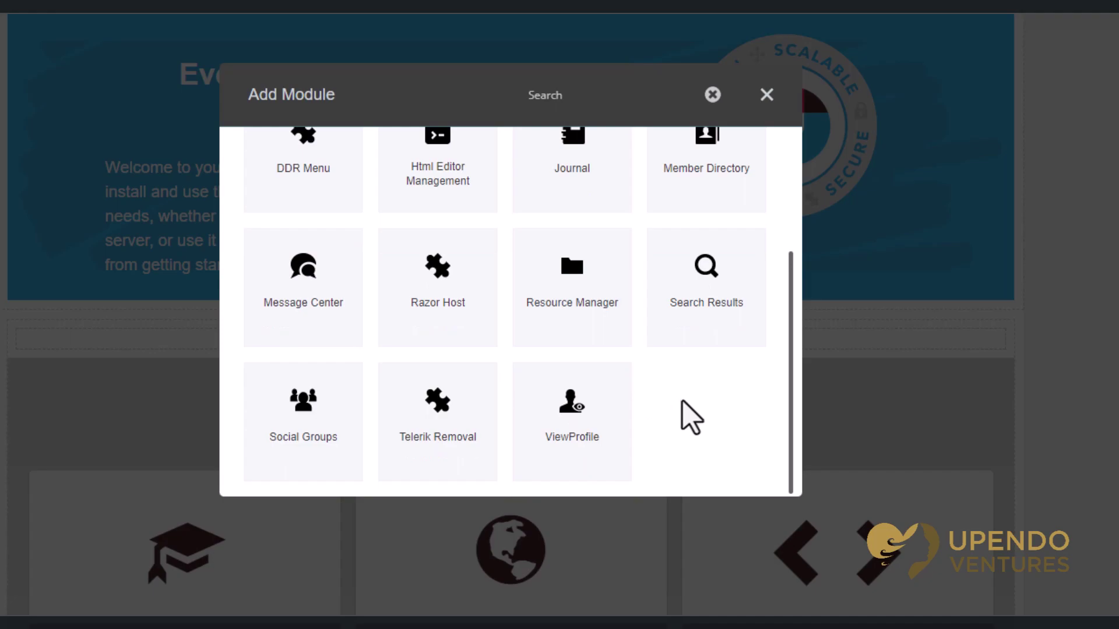
scroll(686, 419, up, 1)
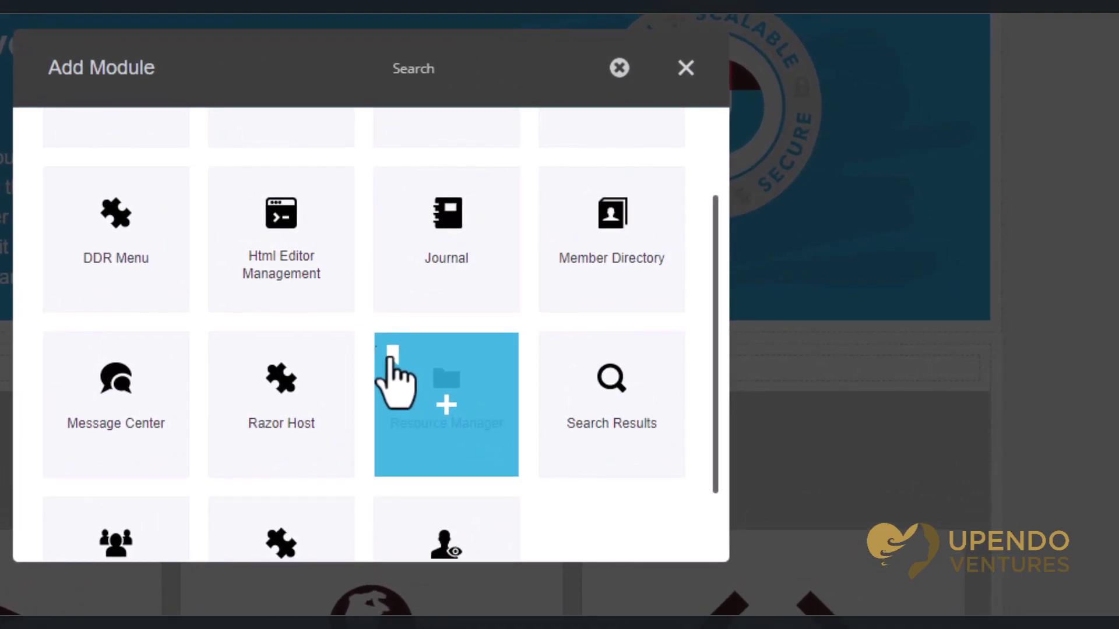
scroll(175, 295, up, 2)
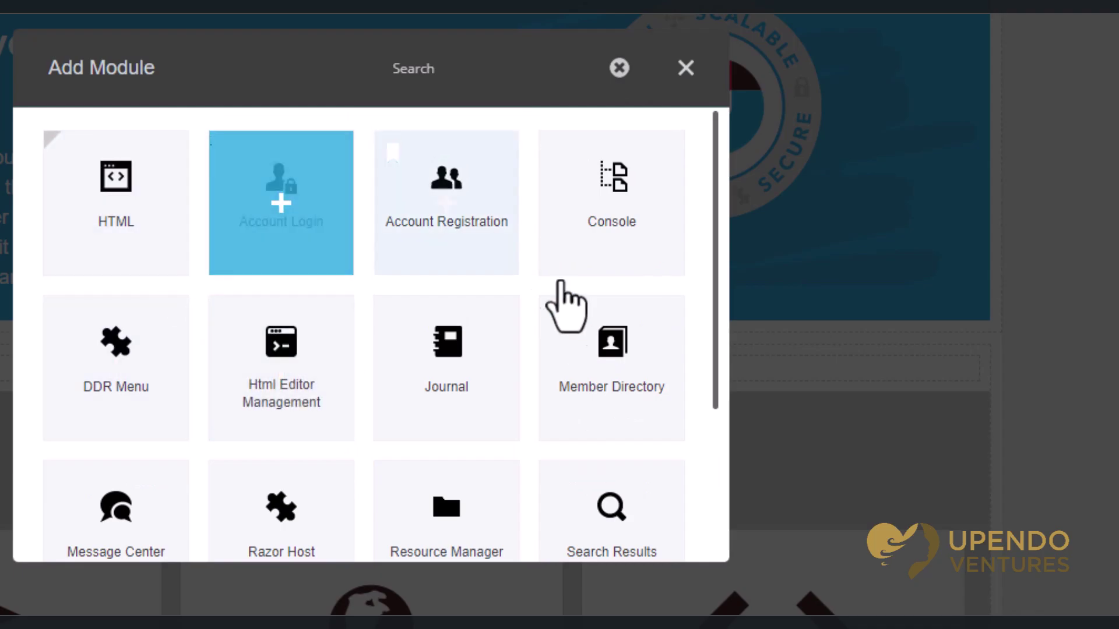
scroll(551, 293, down, 3)
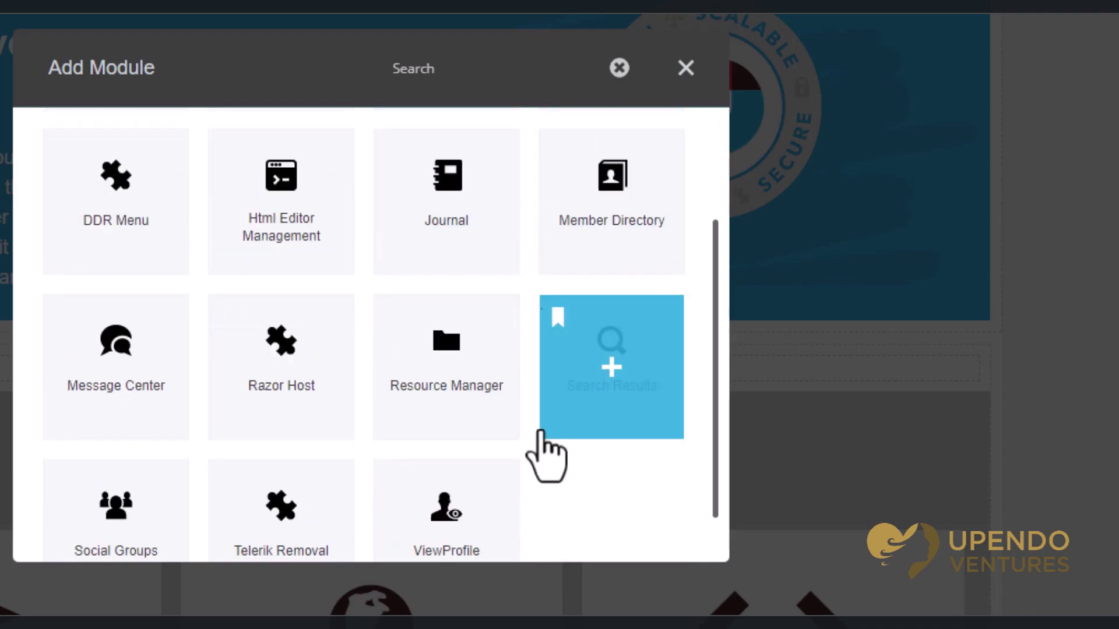
scroll(545, 454, up, 3)
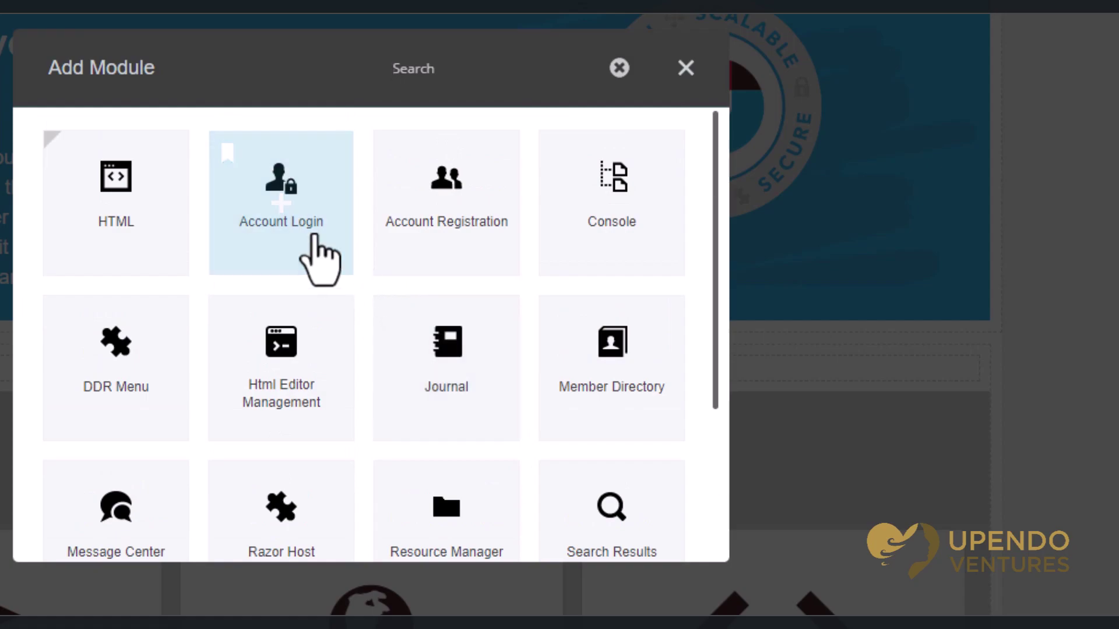
scroll(429, 450, down, 1)
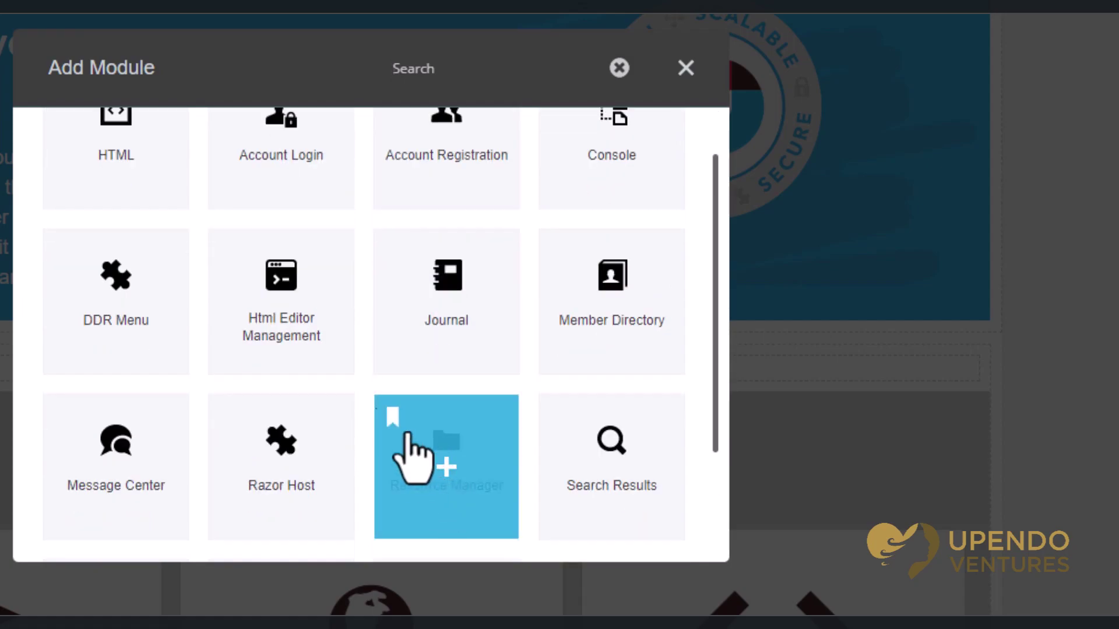
mouse_move(446, 516)
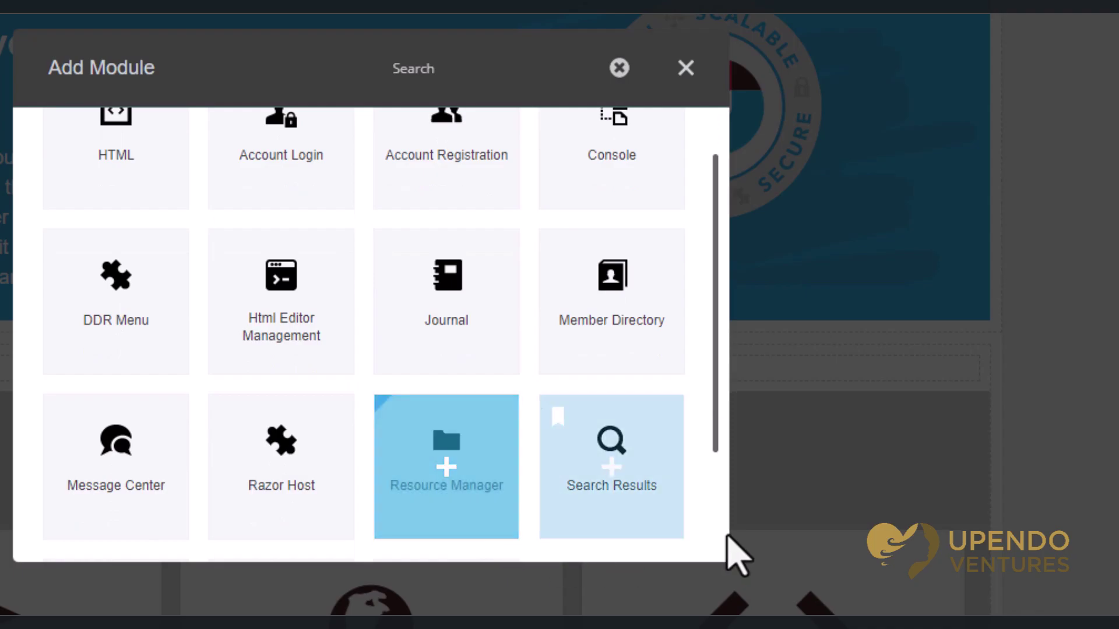
- Close and reopen the Add Module list twice to confirm Resource Manager sits beside HTML
click(686, 67)
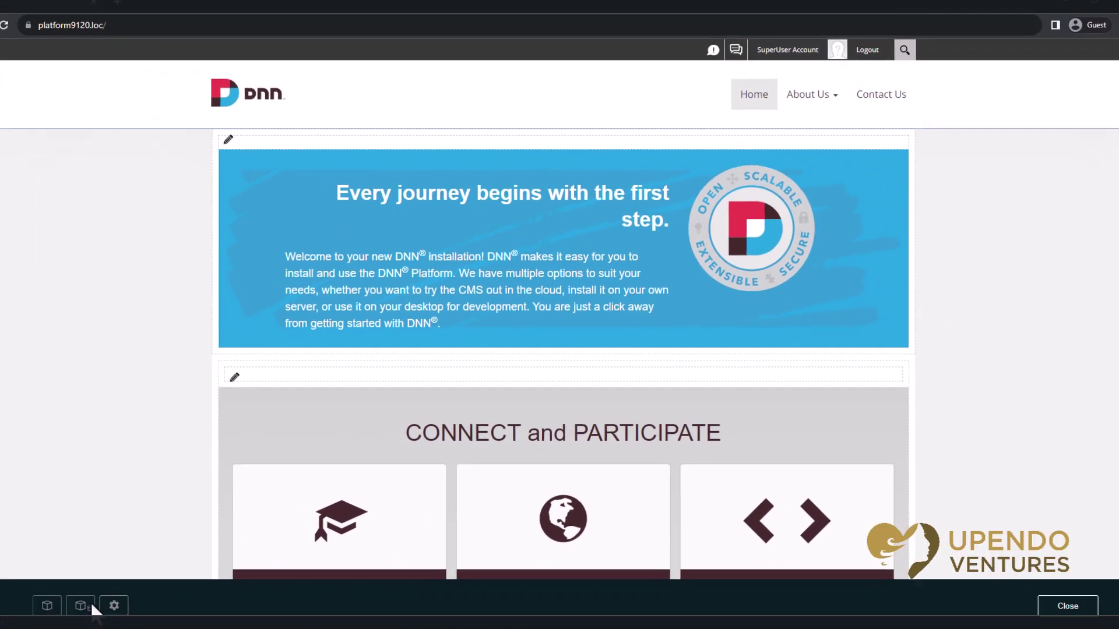
click(89, 592)
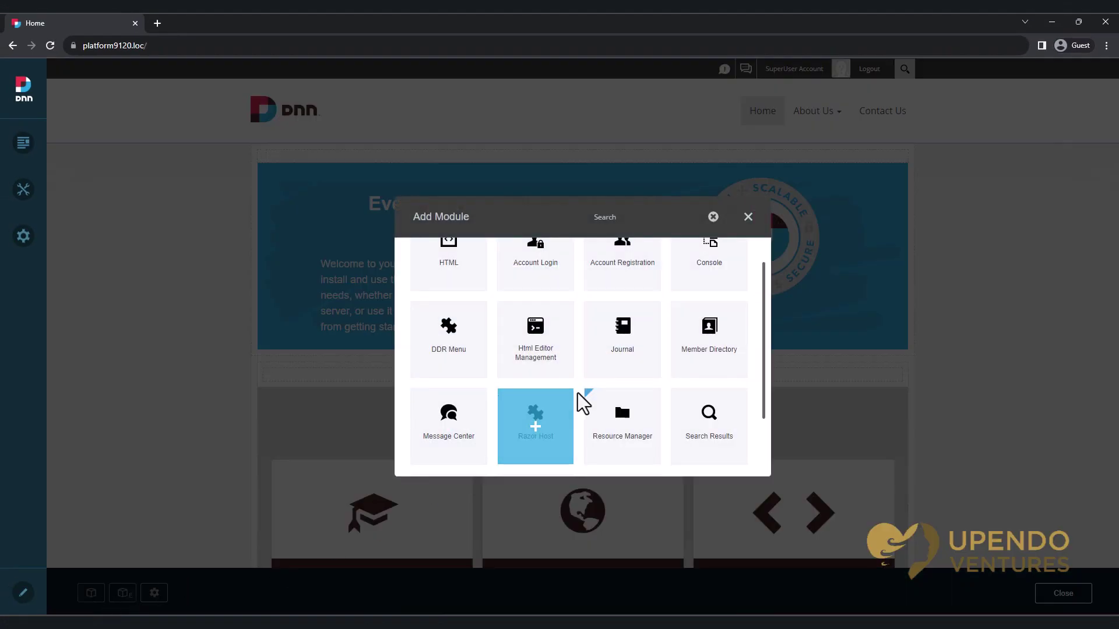
click(590, 425)
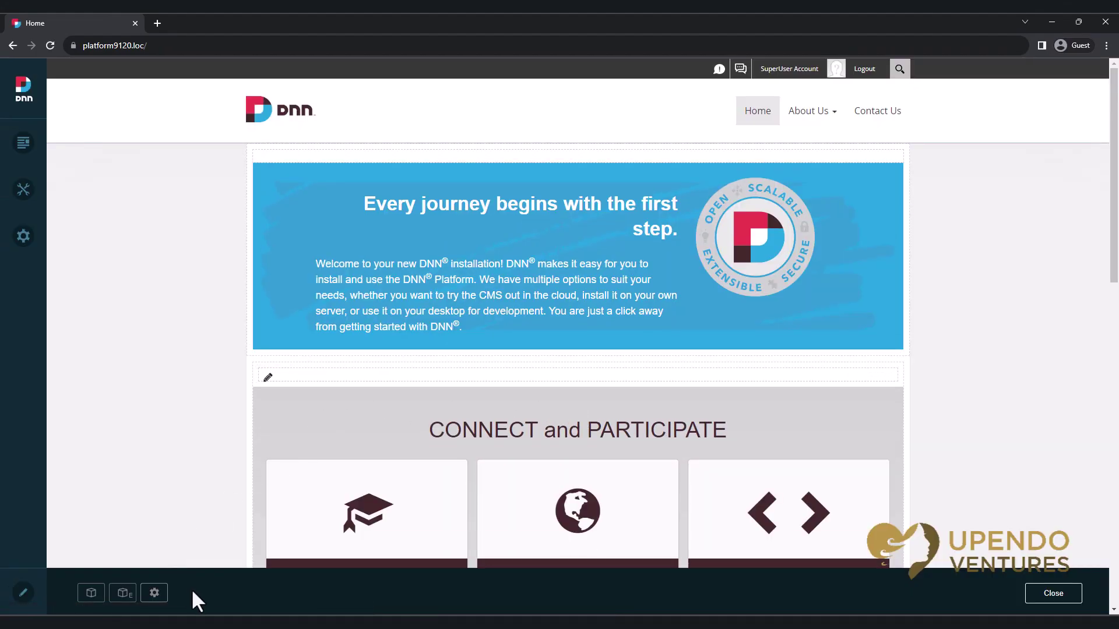
click(90, 593)
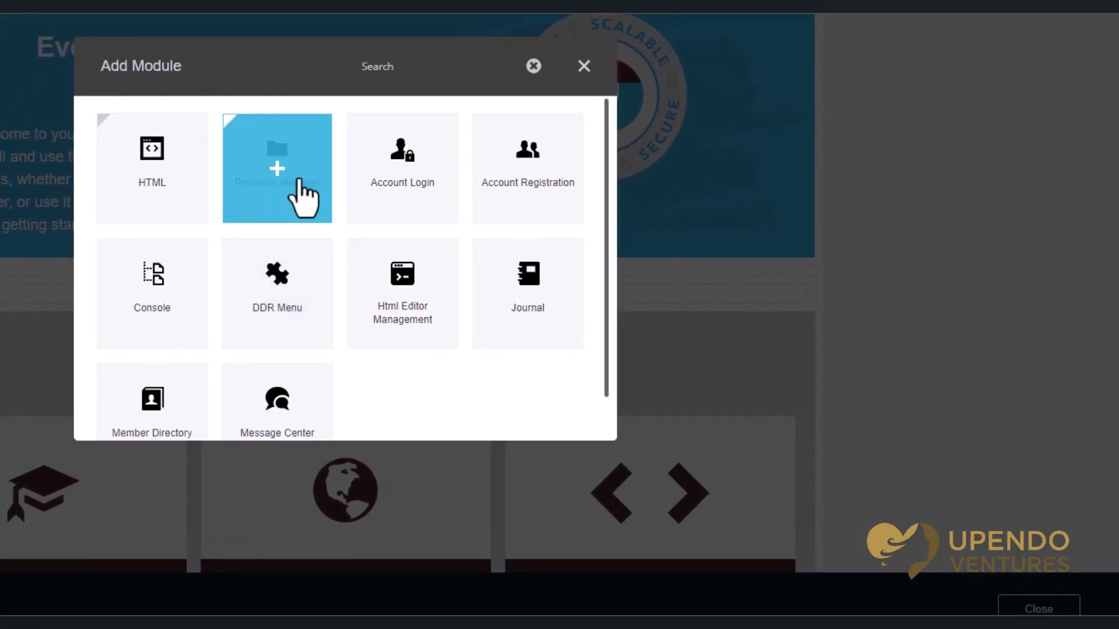